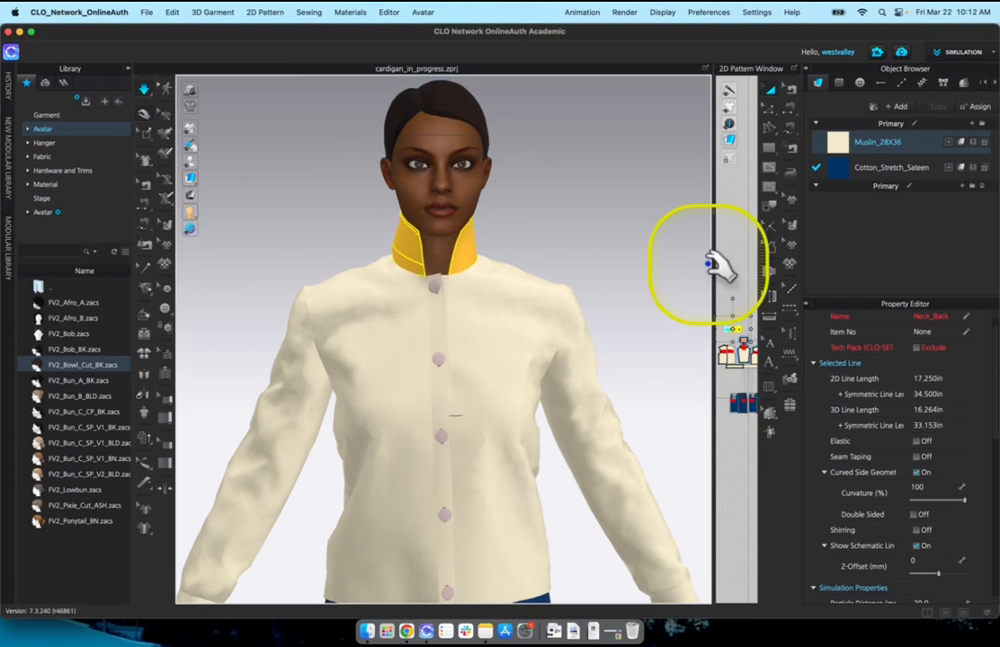
- Fold the collar outward along its internal line with Fold Arrangement to a fold angle of 280
right_drag(634, 286, 553, 290)
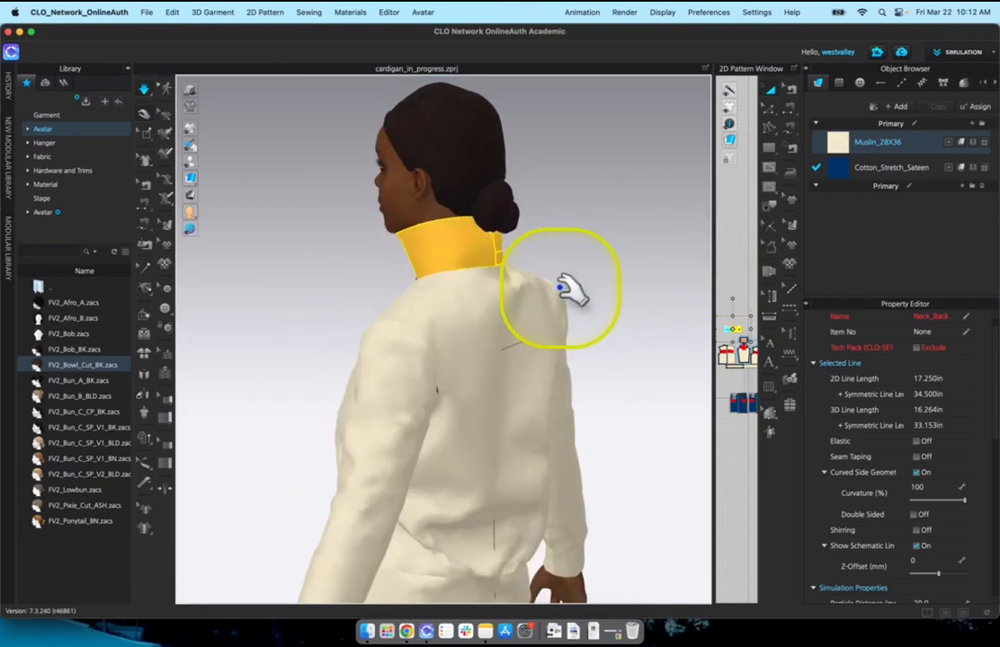
right_drag(598, 269, 490, 294)
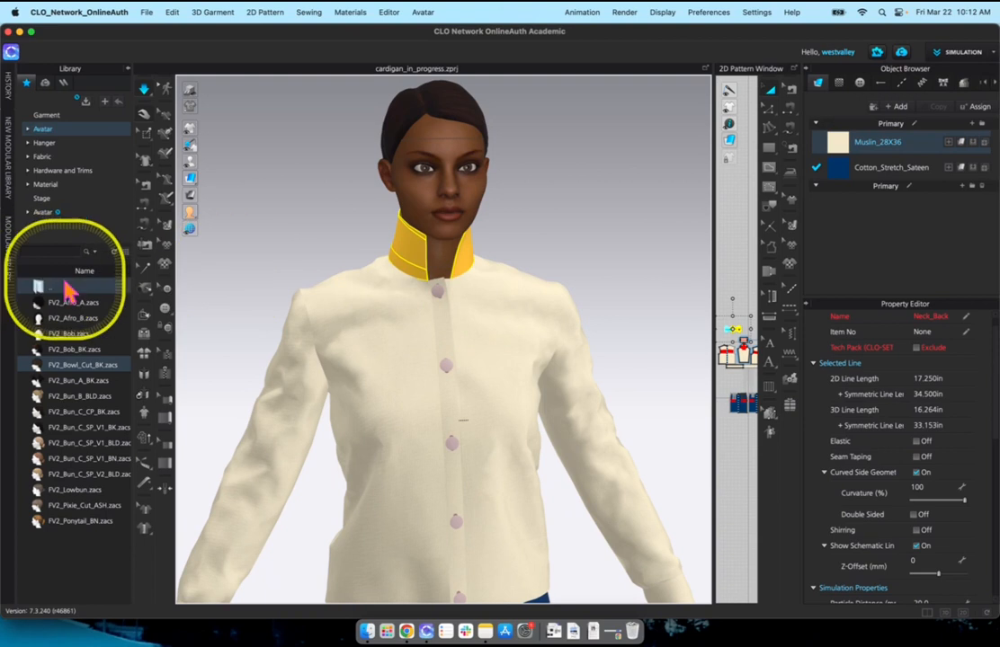
click(146, 326)
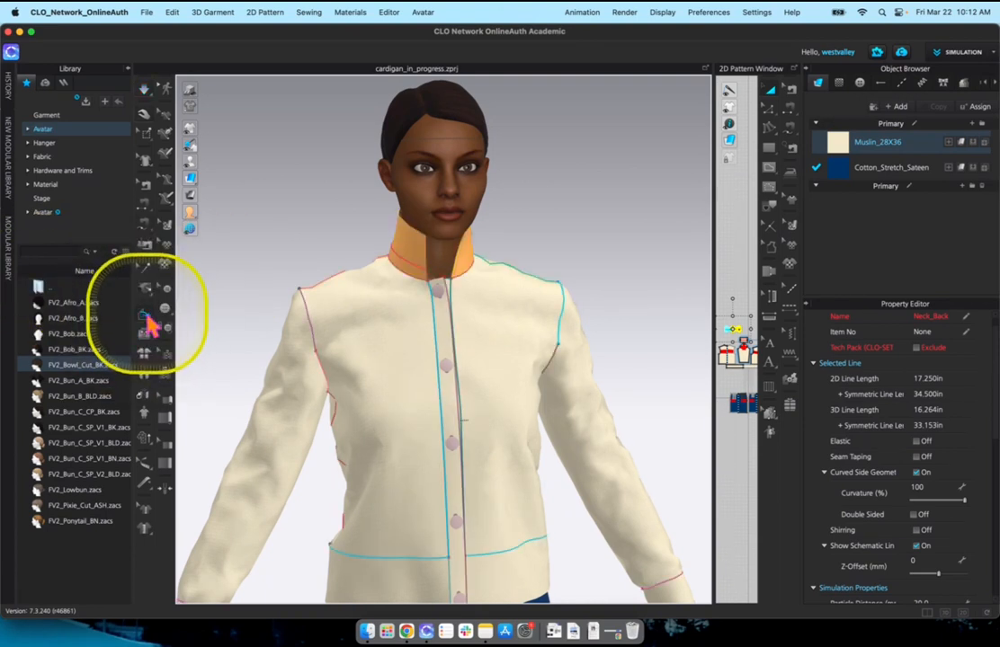
click(413, 268)
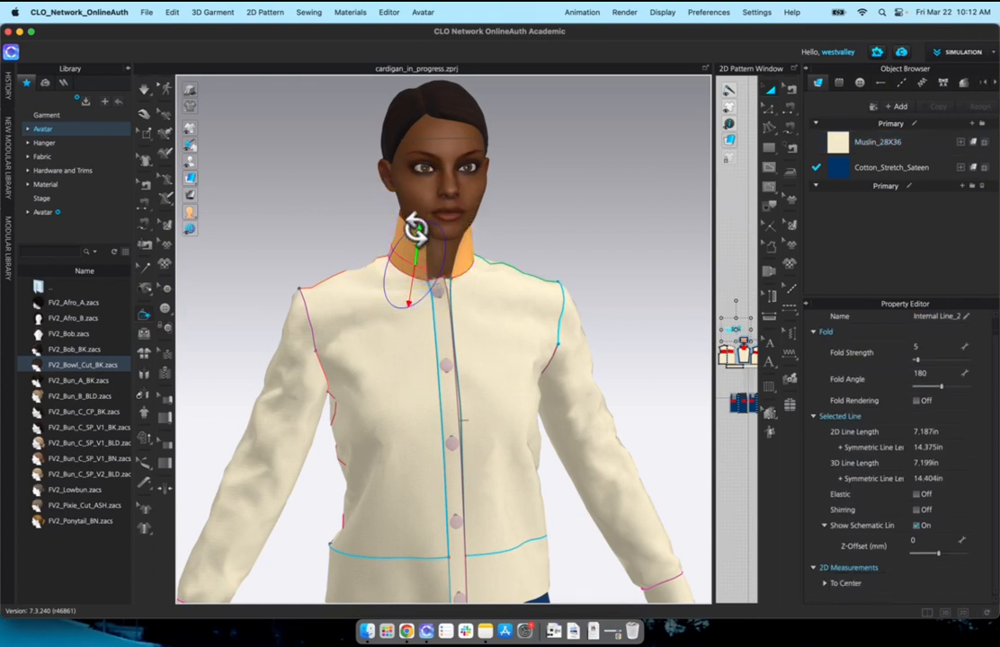
drag(410, 230, 357, 312)
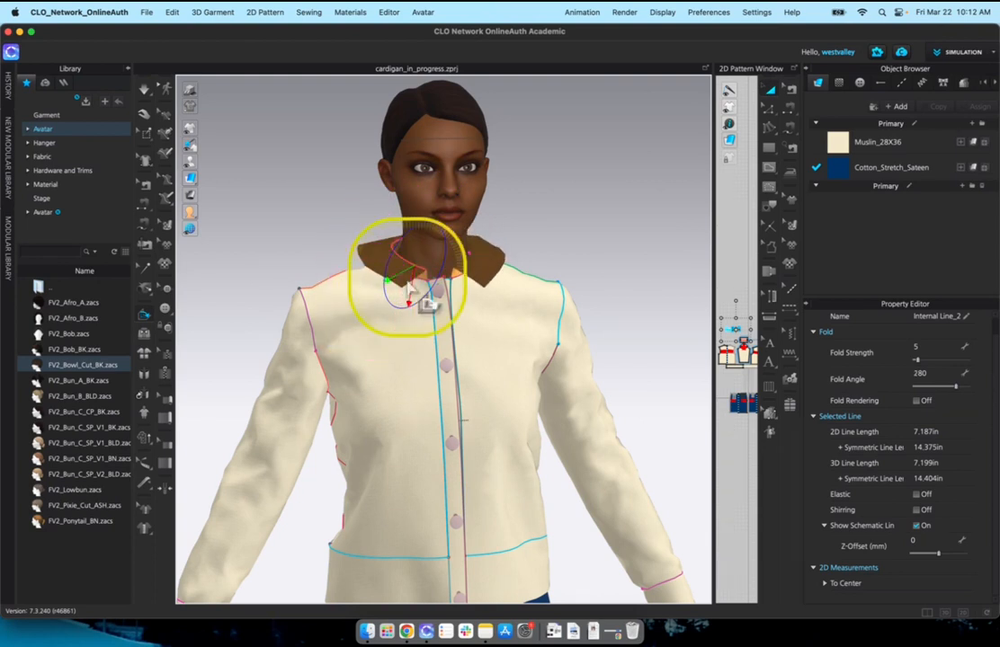
mouse_move(552, 216)
right_down()
mouse_move(424, 232)
mouse_move(446, 259)
mouse_move(554, 223)
mouse_move(556, 212)
mouse_move(550, 230)
mouse_move(543, 214)
right_up()
click(436, 297)
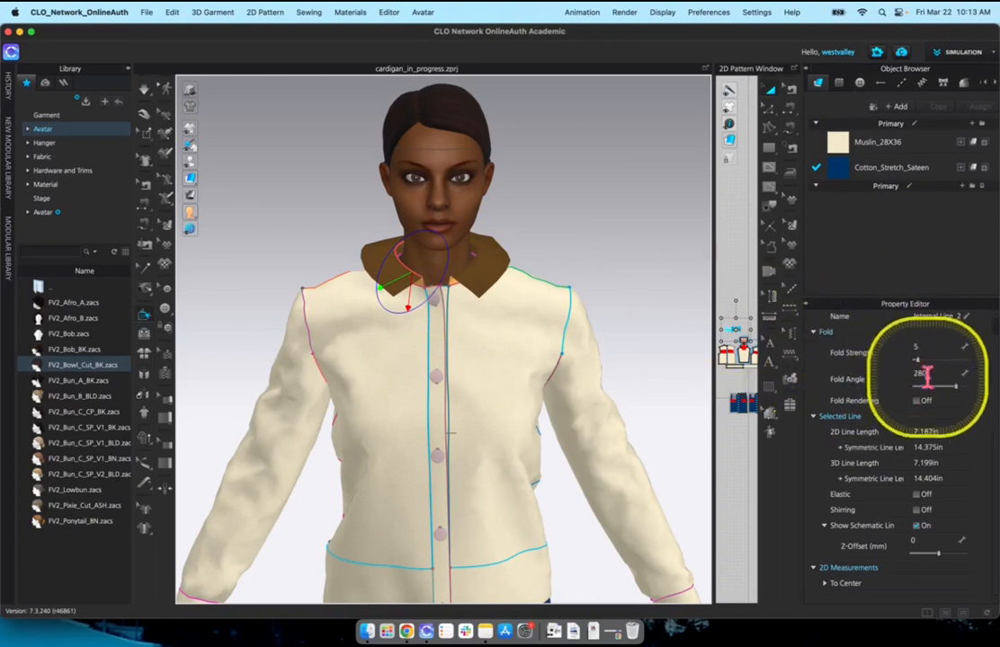
- Set the collar fold line's strength to 43 with fold rendering on, and simulate the garment
drag(917, 359, 938, 369)
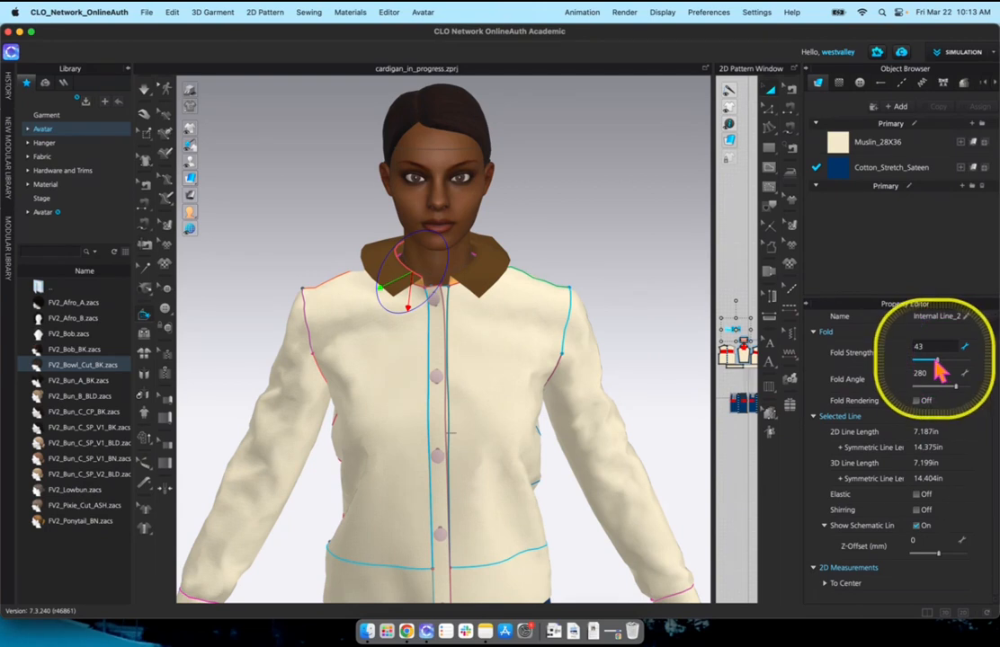
click(916, 402)
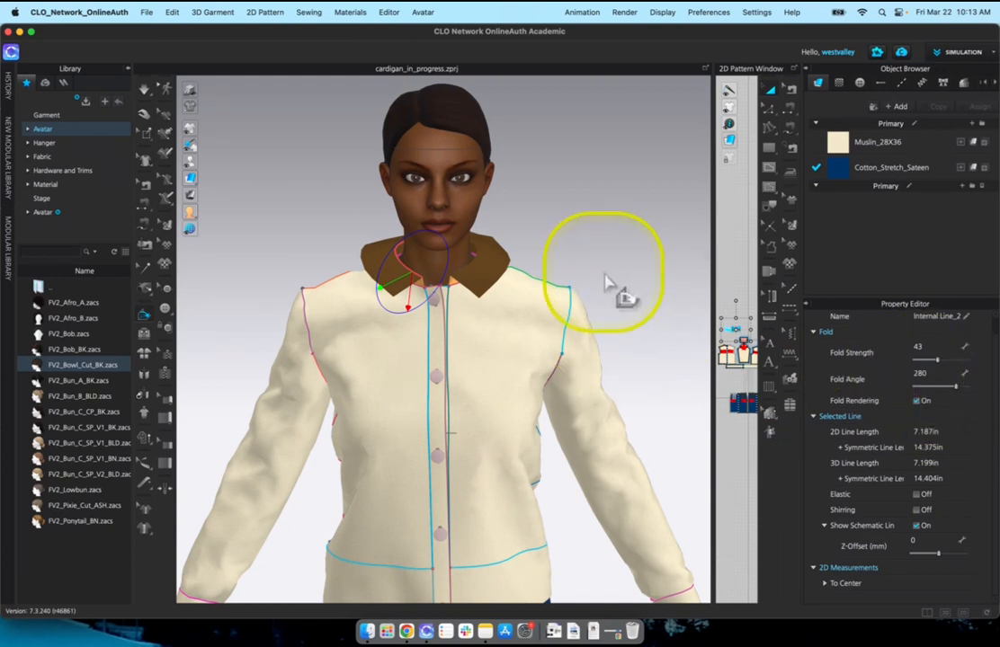
click(144, 88)
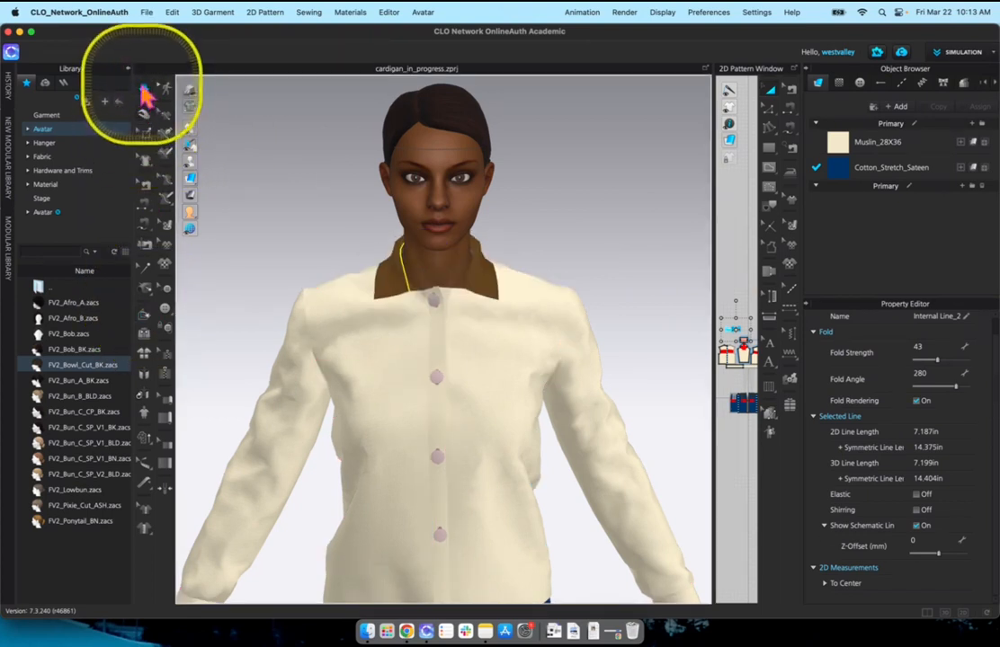
right_drag(448, 253, 573, 270)
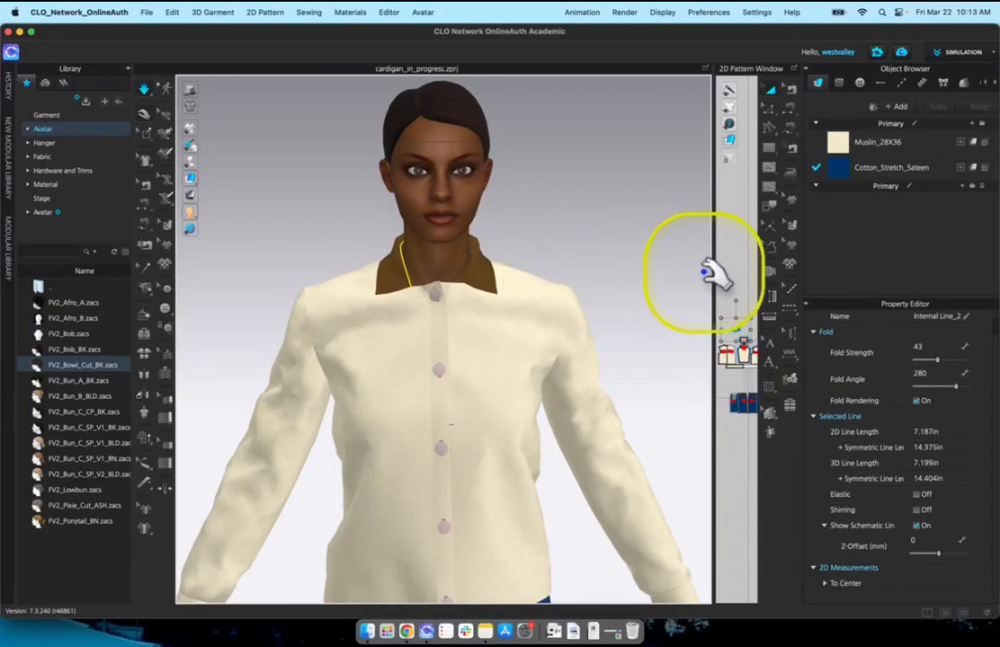
- Widen the 2D pattern area and layer clone (over) the collar pattern, placing the copy just above the original
drag(712, 271, 483, 278)
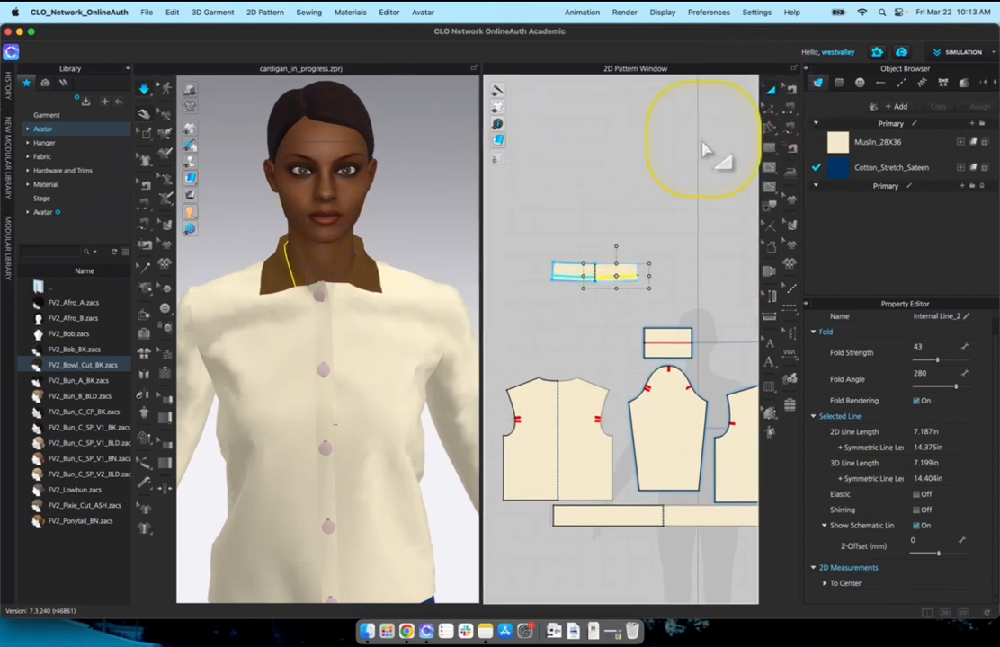
click(614, 271)
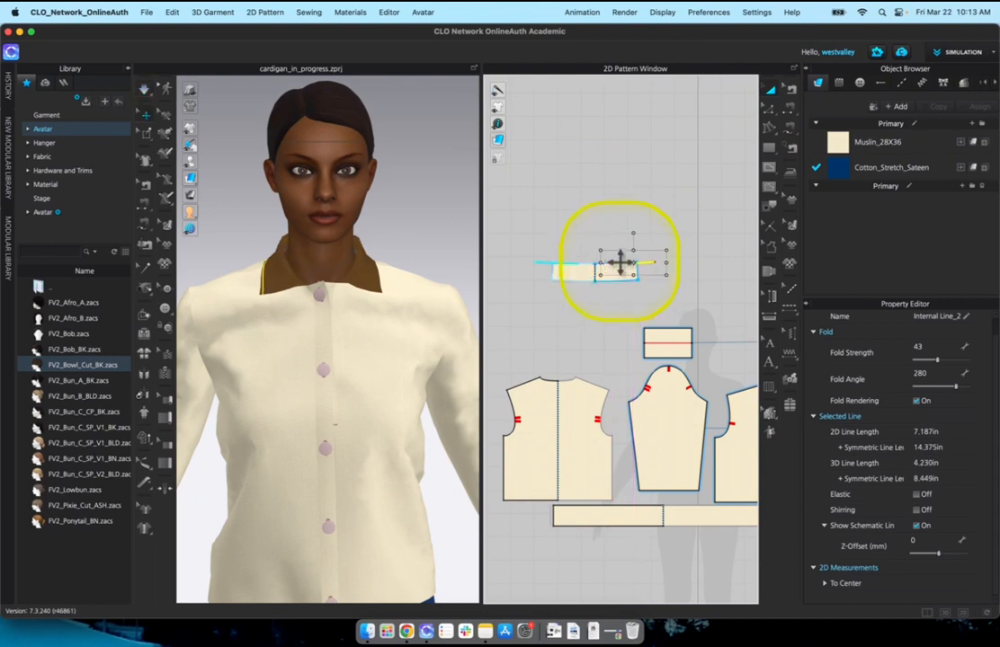
key(super+z)
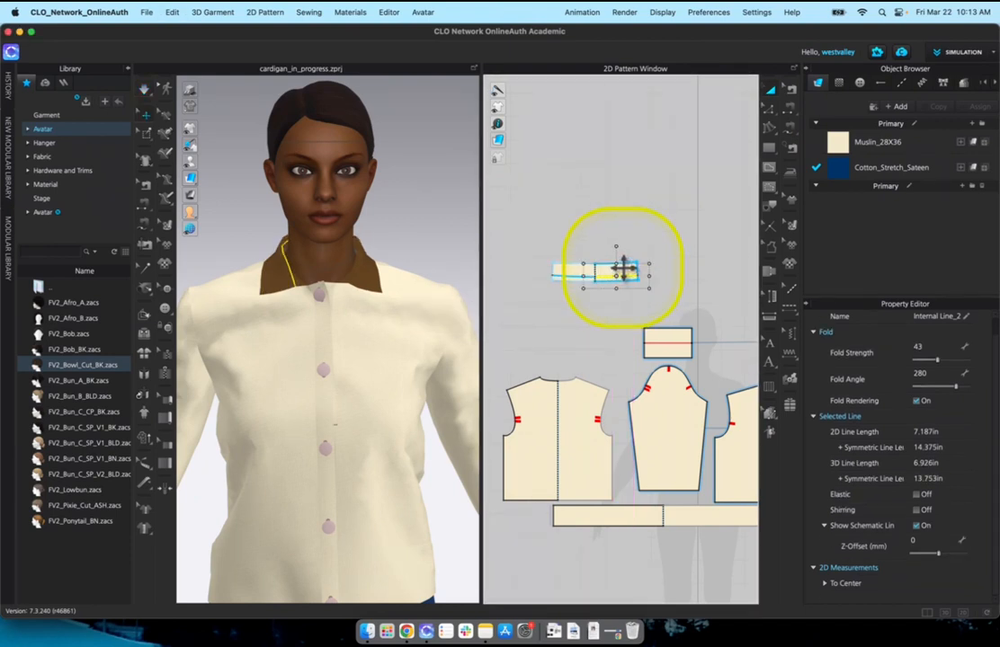
click(625, 270)
scroll(643, 272, up, 5)
scroll(661, 279, down, 3)
middle_drag(656, 268, 707, 272)
right_click(648, 284)
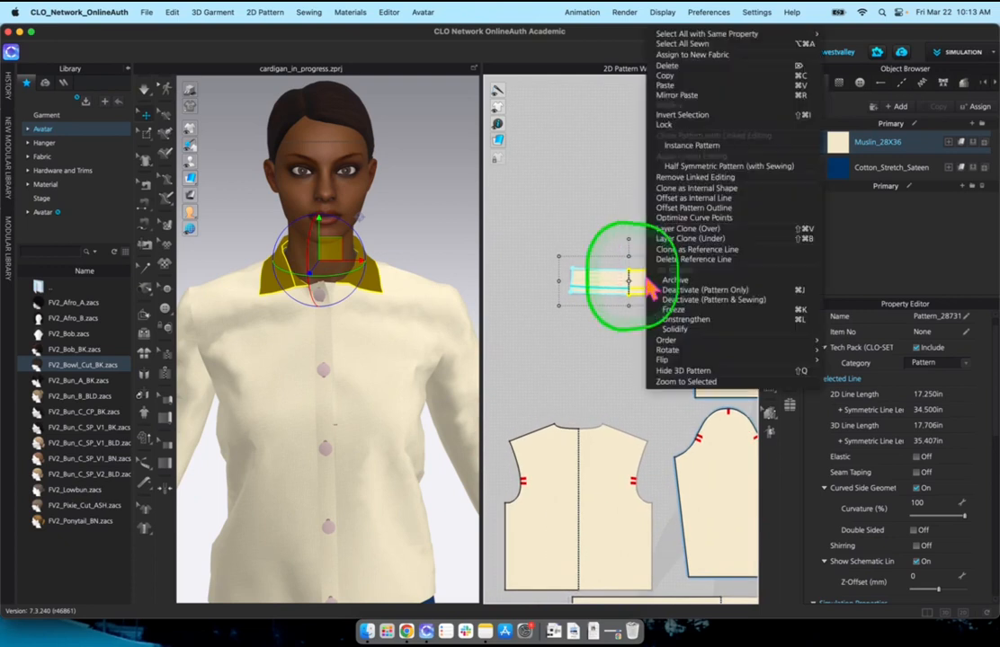
click(670, 230)
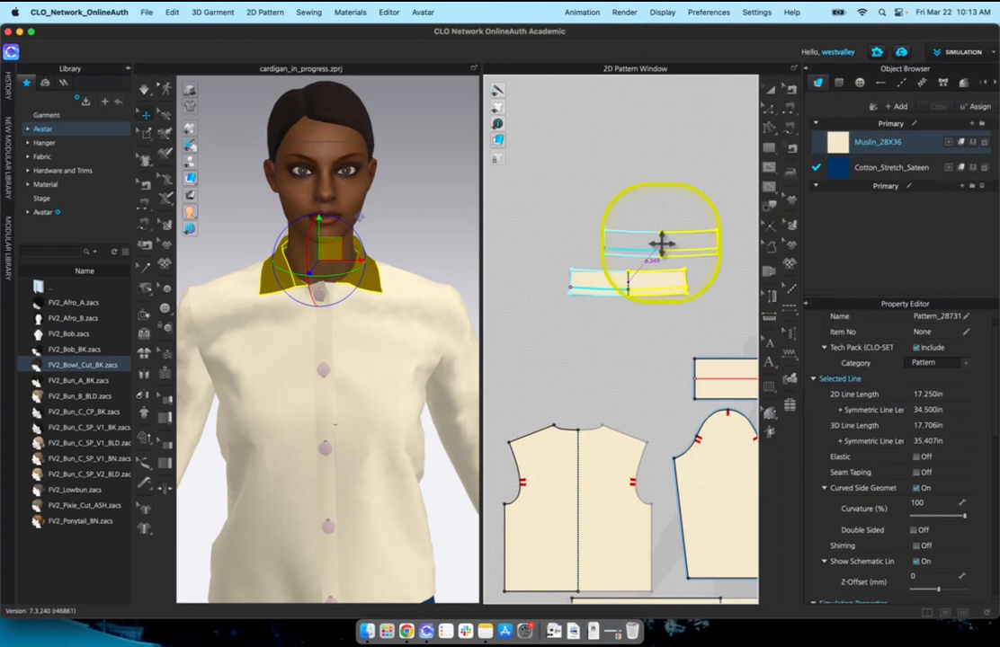
click(630, 241)
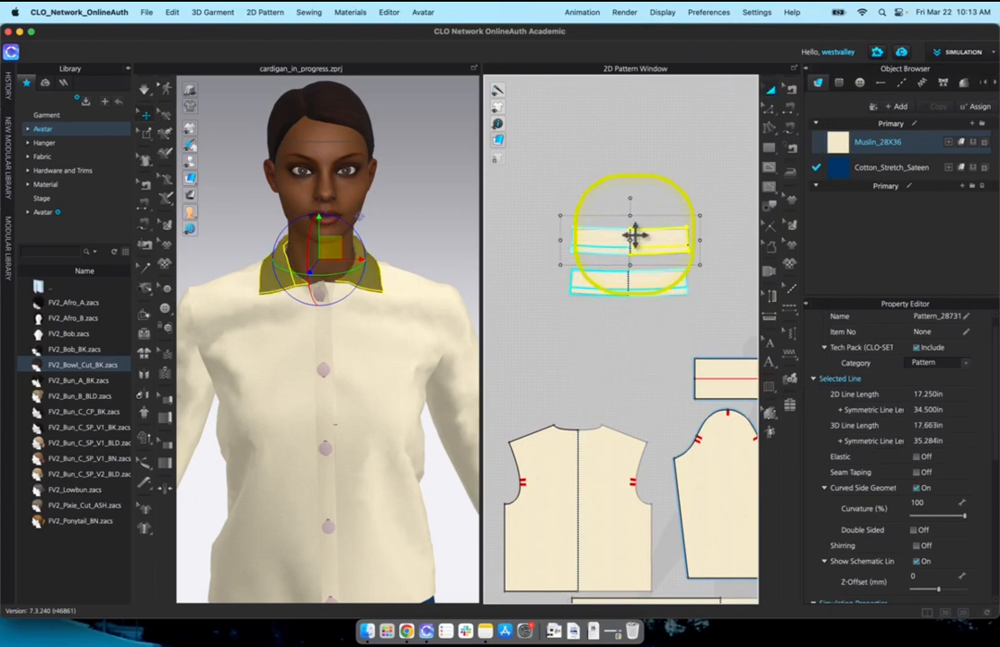
- Turn on Bond for the cloned collar pattern
scroll(917, 558, down, 3)
scroll(915, 558, down, 6)
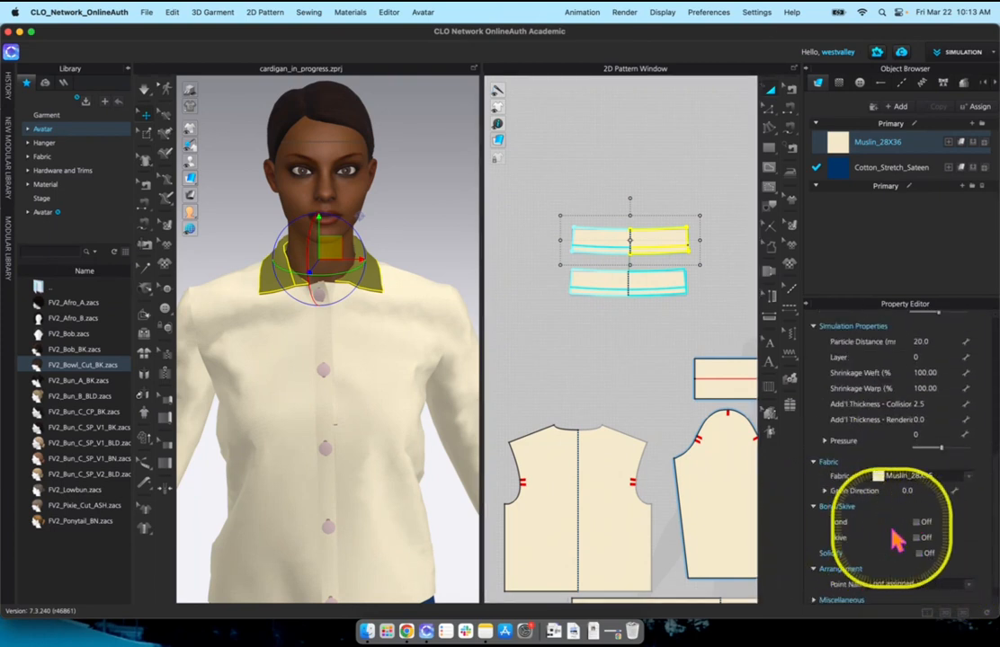
click(917, 522)
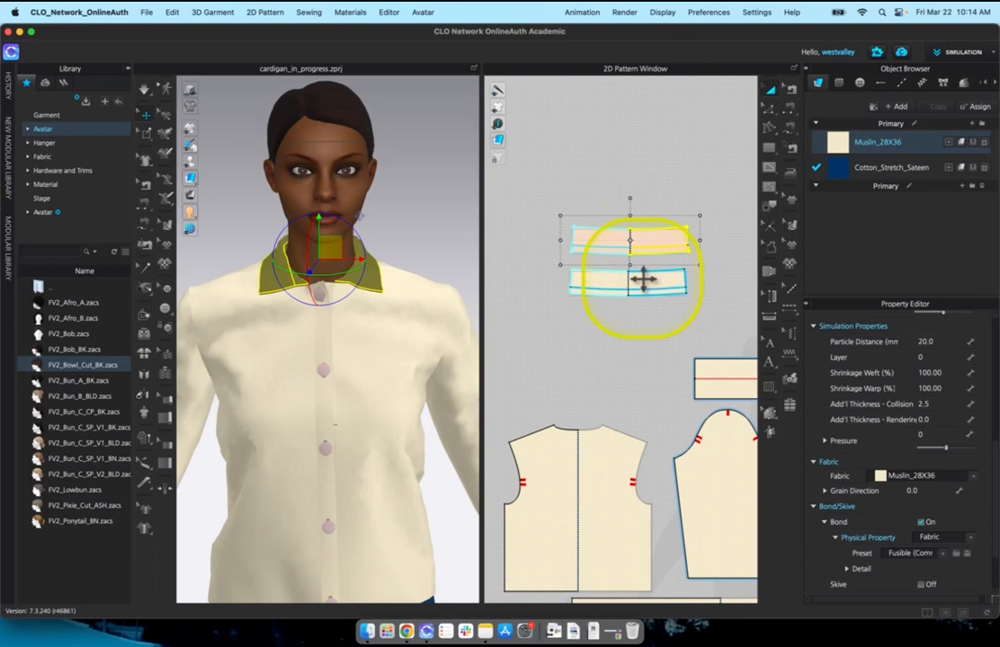
- Simulate the garment with the bonded two-layer collar and stop the simulation
click(453, 174)
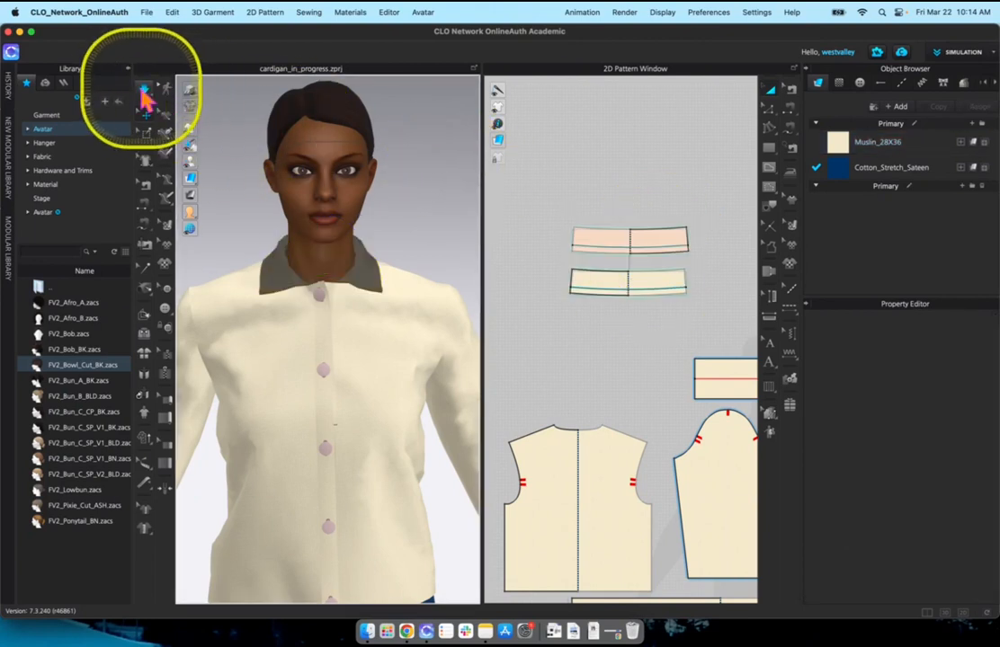
click(643, 237)
click(642, 236)
click(145, 91)
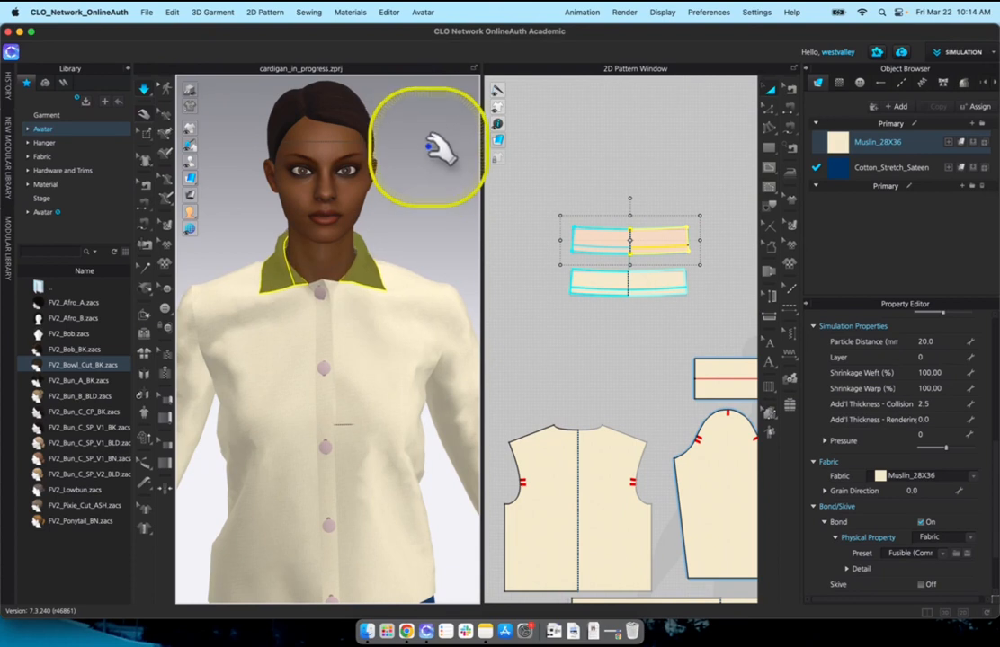
right_drag(441, 162, 423, 245)
click(432, 200)
scroll(450, 188, up, 3)
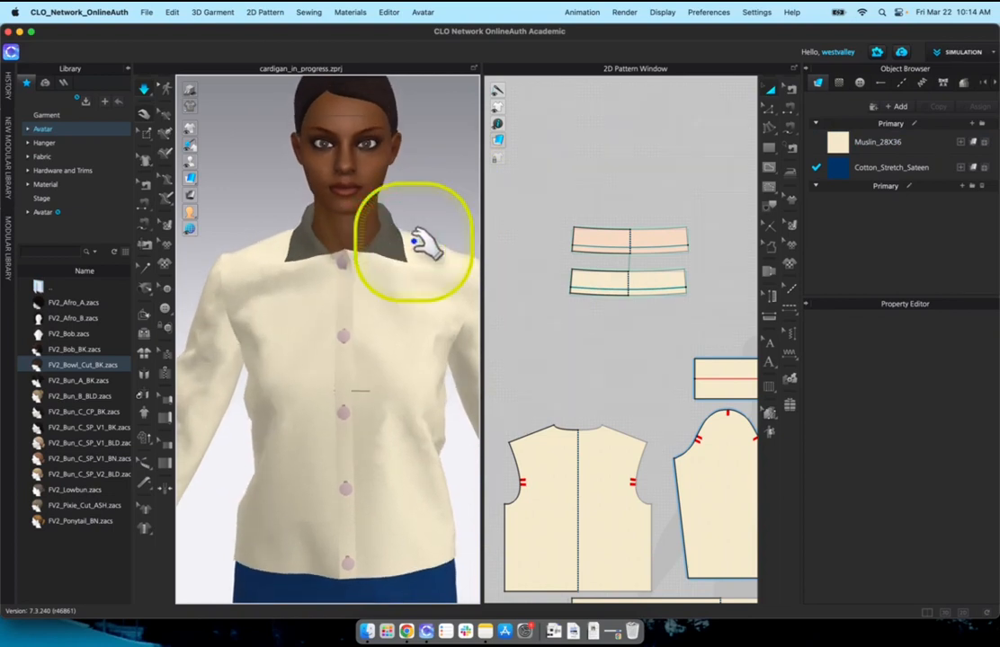
mouse_move(441, 250)
right_down()
mouse_move(398, 246)
mouse_move(384, 268)
mouse_move(446, 241)
mouse_move(447, 249)
mouse_move(434, 244)
mouse_move(450, 252)
right_up()
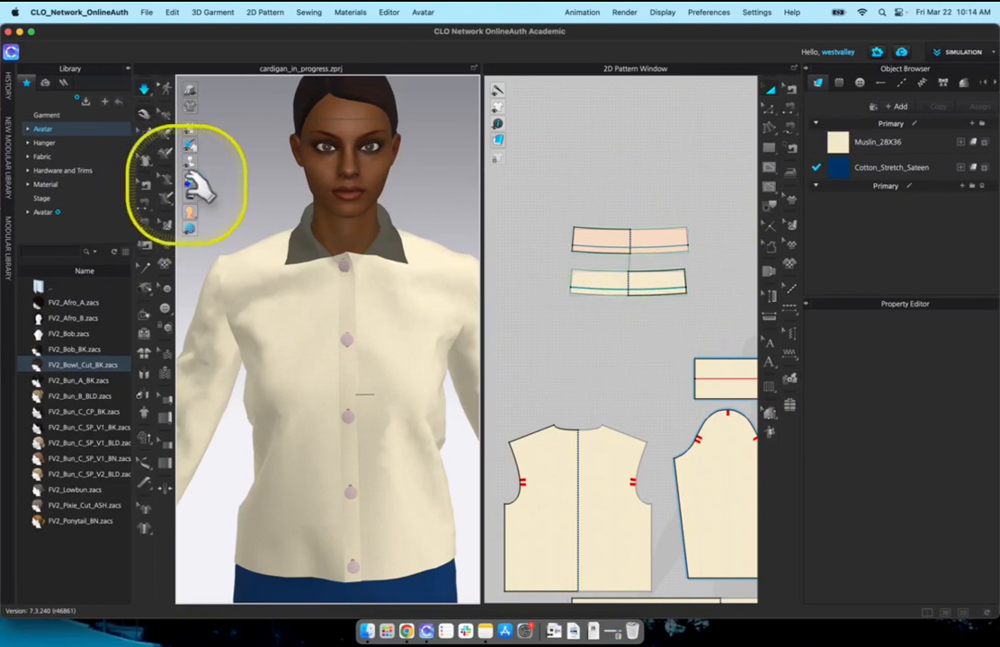
click(146, 89)
- Switch the 3D garment's surface display to the thick textured style
mouse_move(189, 185)
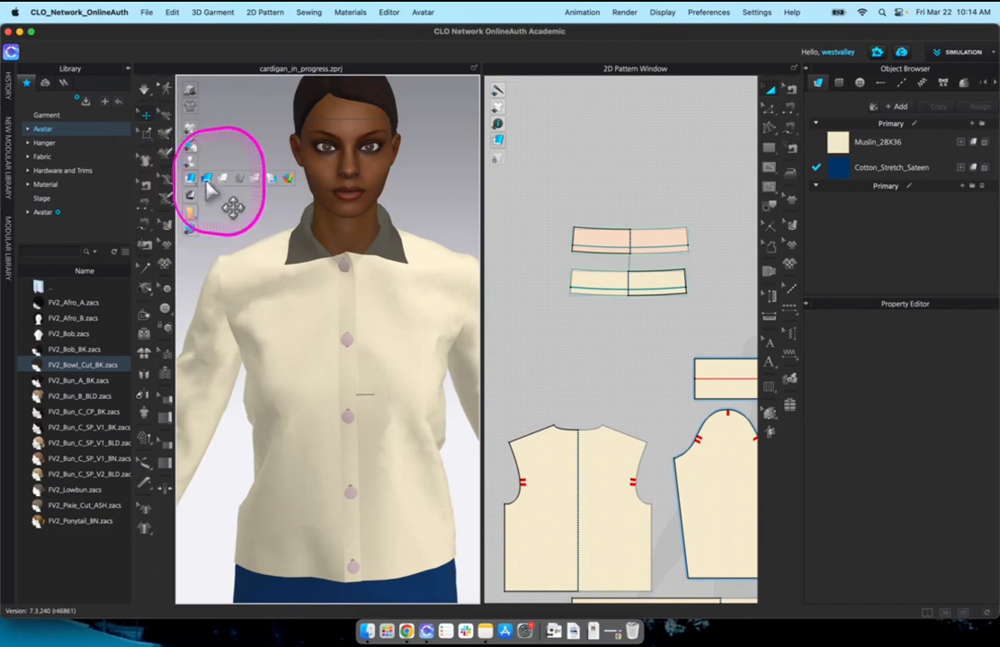
click(208, 186)
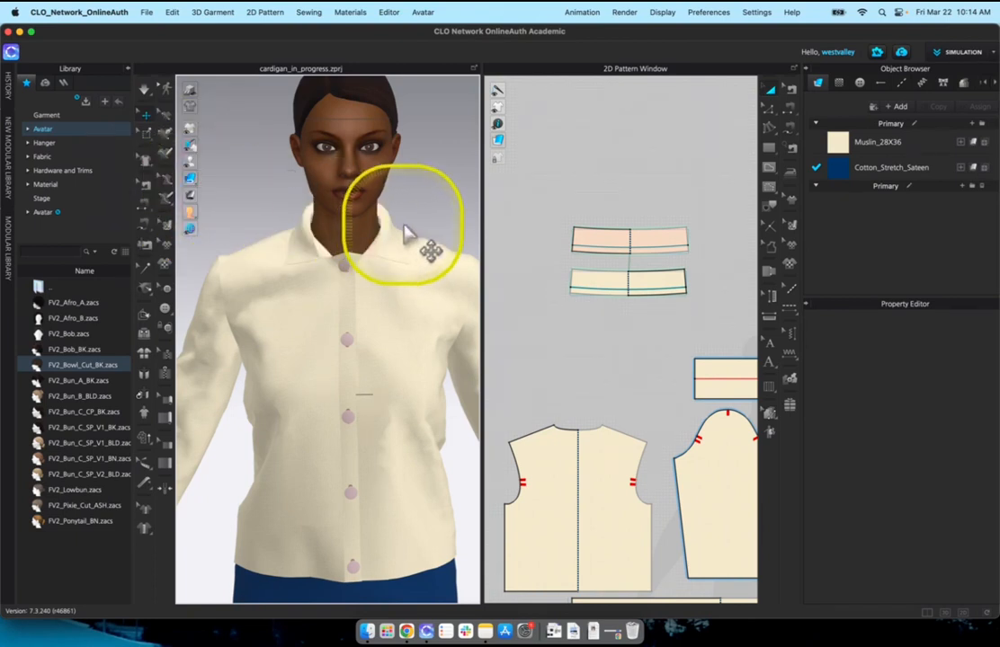
mouse_move(415, 216)
right_down()
mouse_move(284, 214)
mouse_move(416, 205)
mouse_move(410, 219)
right_up()
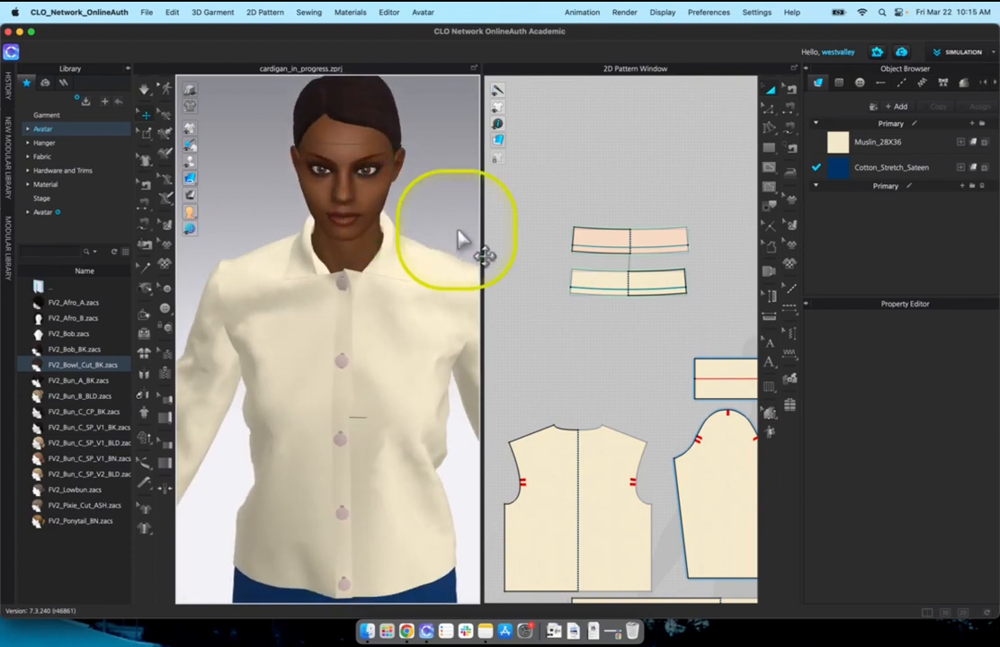
click(595, 282)
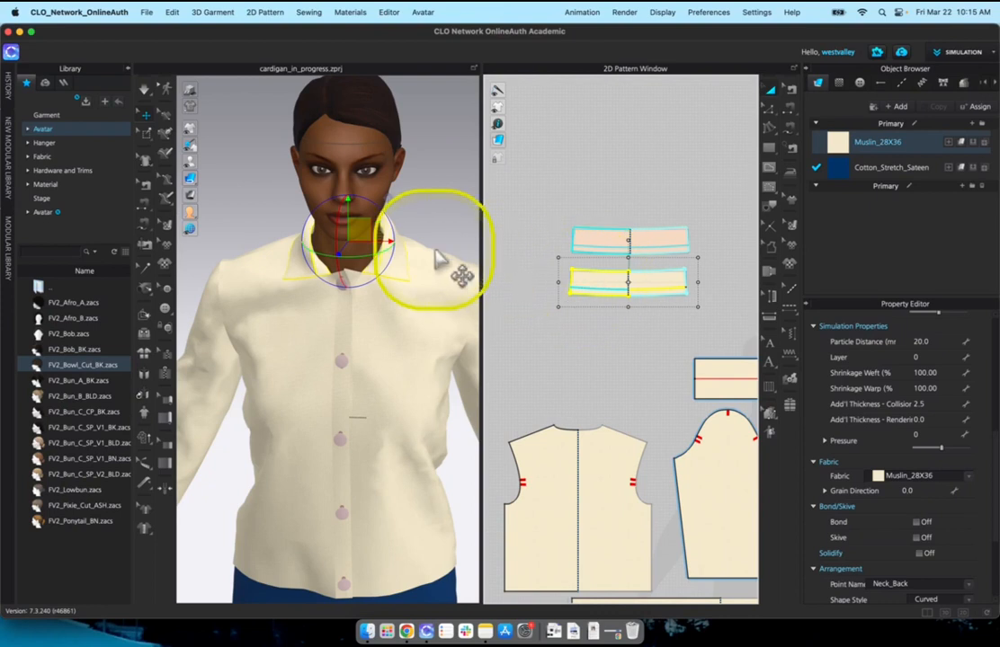
right_click(579, 268)
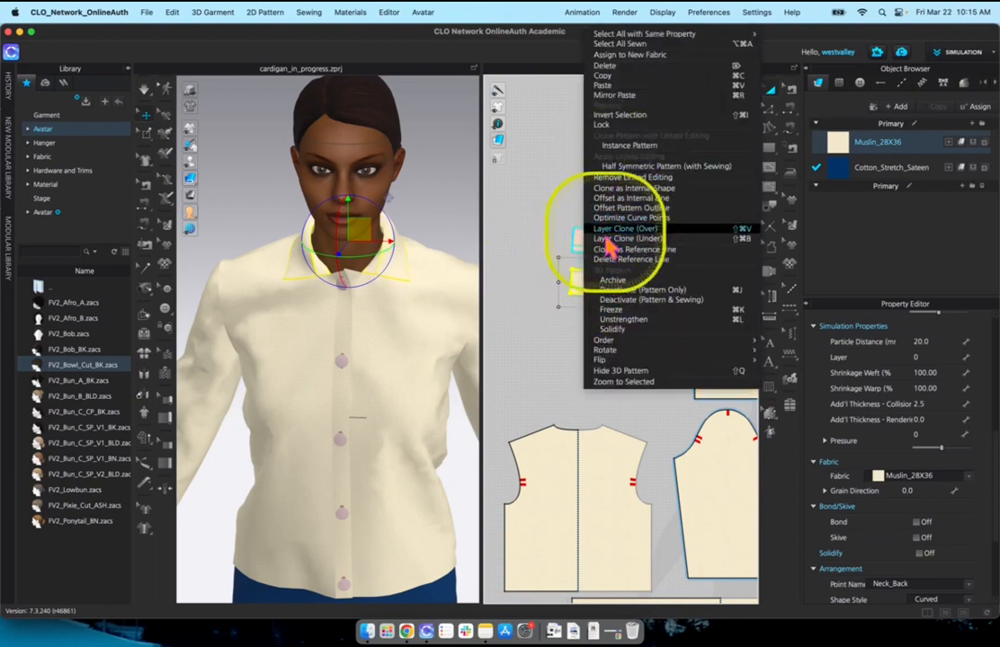
click(619, 312)
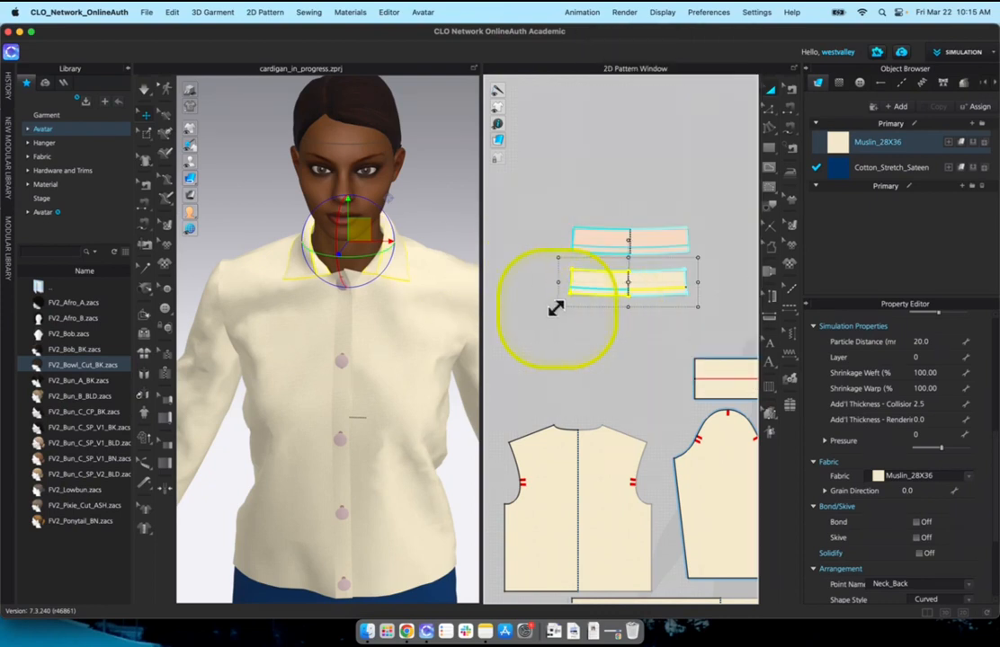
click(401, 187)
- Unfasten the cardigan's top button and simulate the garment so the neckline falls open
click(143, 89)
mouse_move(415, 174)
right_down()
mouse_move(435, 180)
mouse_move(353, 199)
mouse_move(326, 180)
mouse_move(409, 212)
mouse_move(424, 192)
right_up()
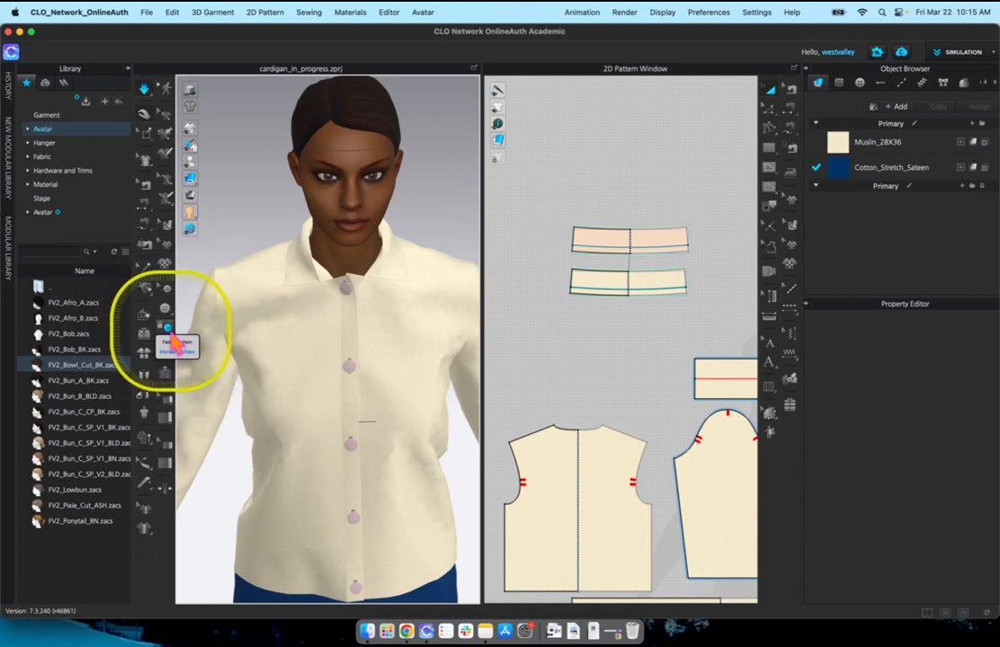
click(169, 329)
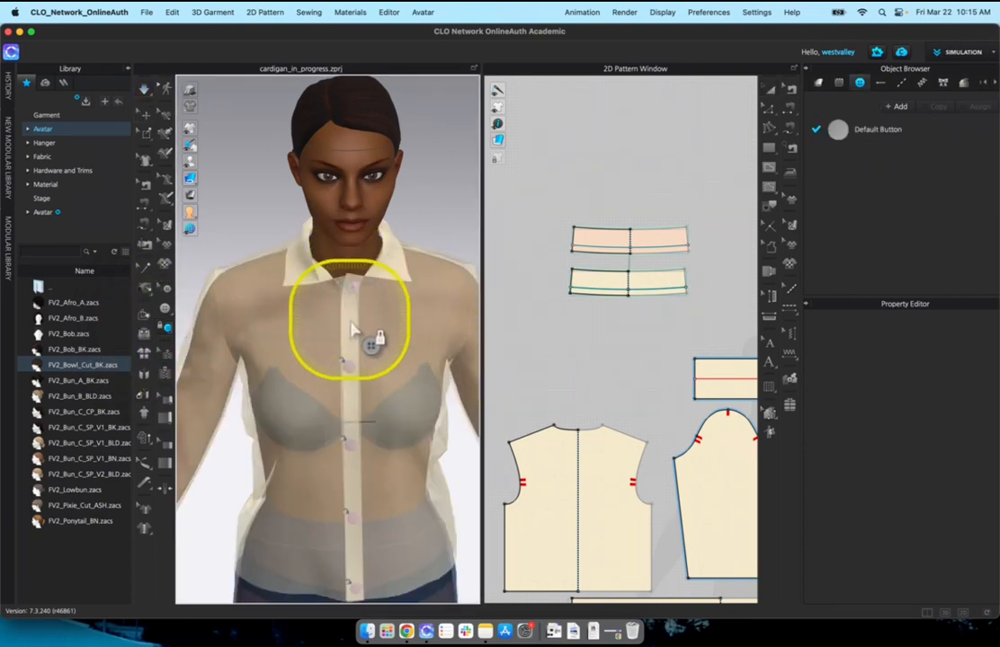
click(144, 116)
click(145, 90)
right_drag(411, 194, 405, 178)
right_drag(405, 245, 411, 287)
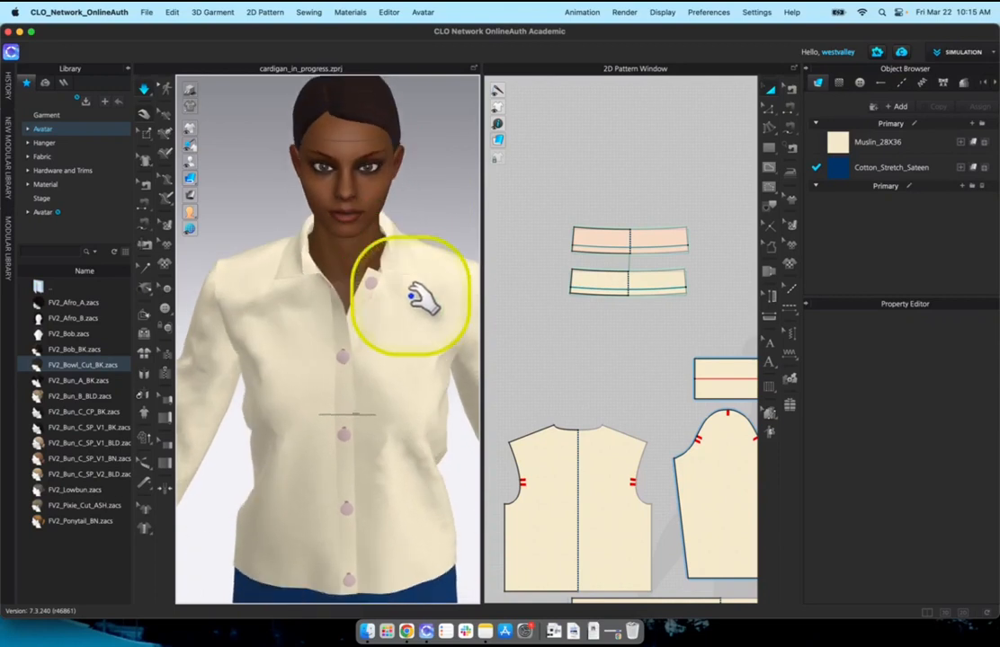
mouse_move(400, 357)
right_down()
mouse_move(454, 357)
mouse_move(407, 353)
right_up()
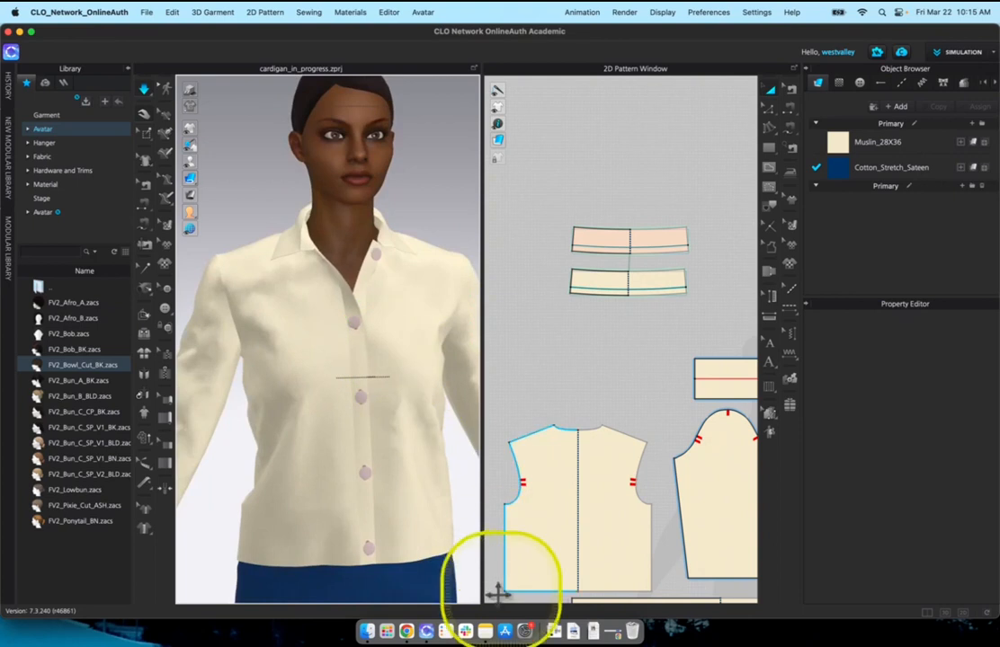